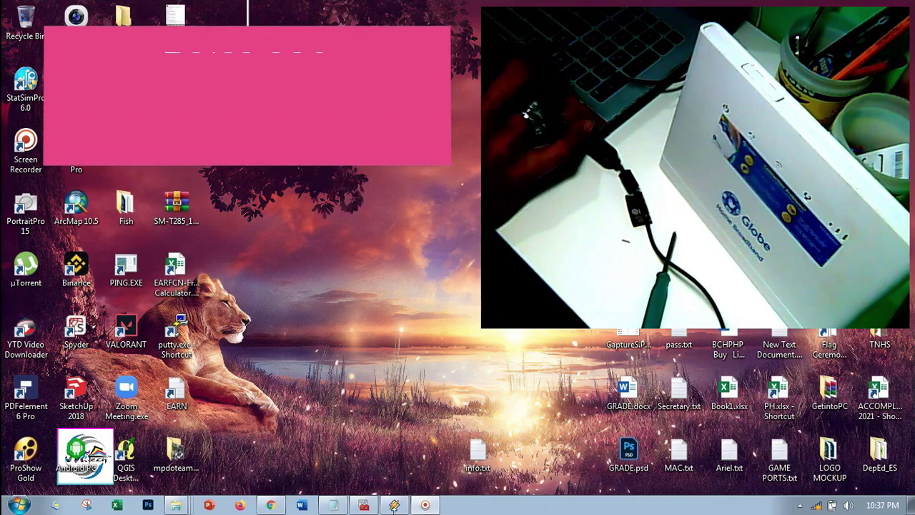
Step: Review the router's device details from the IMEI onward in info.txt, then minimize Notepad
left_click(333, 505)
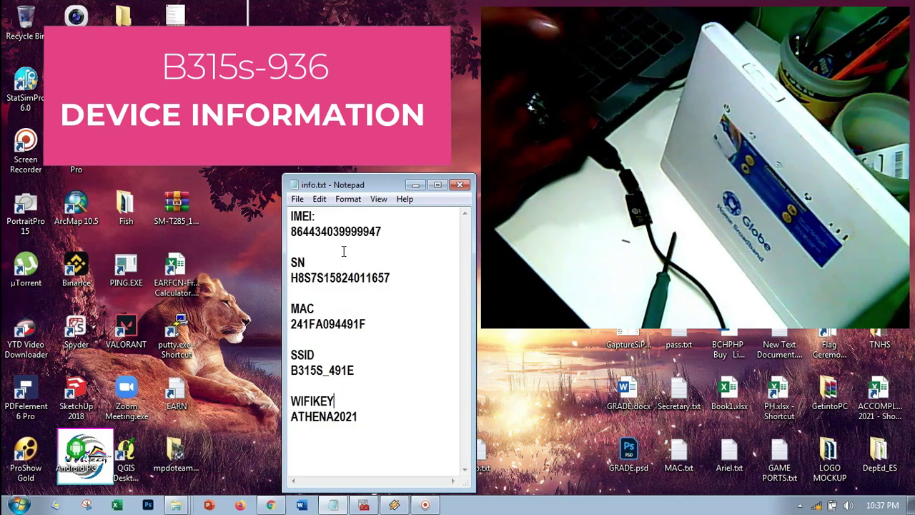
left_click_drag(335, 220, 339, 423)
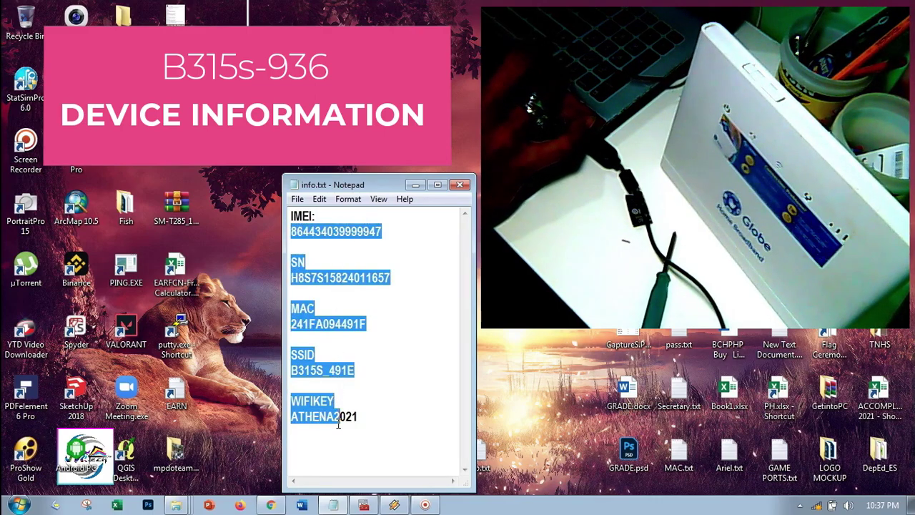
left_click(372, 400)
left_click(415, 185)
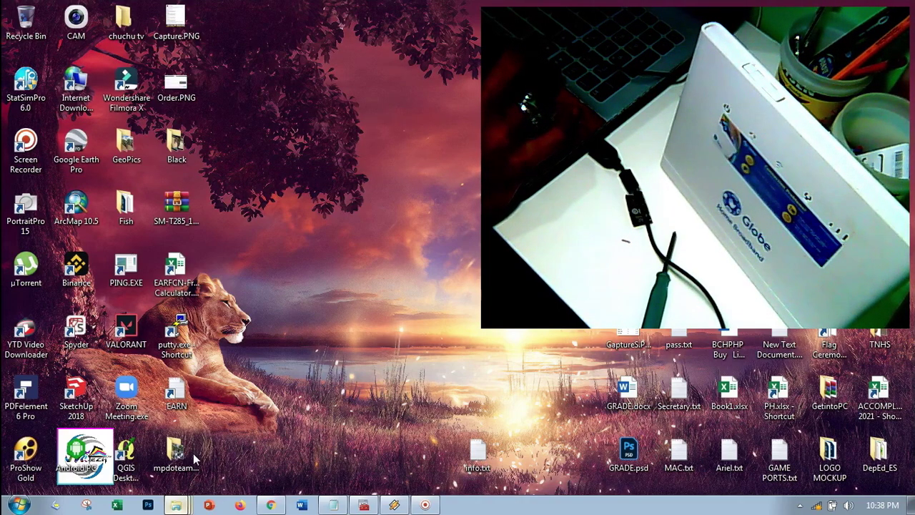
Step: Open the Drivers folder holding ADB Drivers.exe and HUAWEI Drivers.exe
double_click(193, 455)
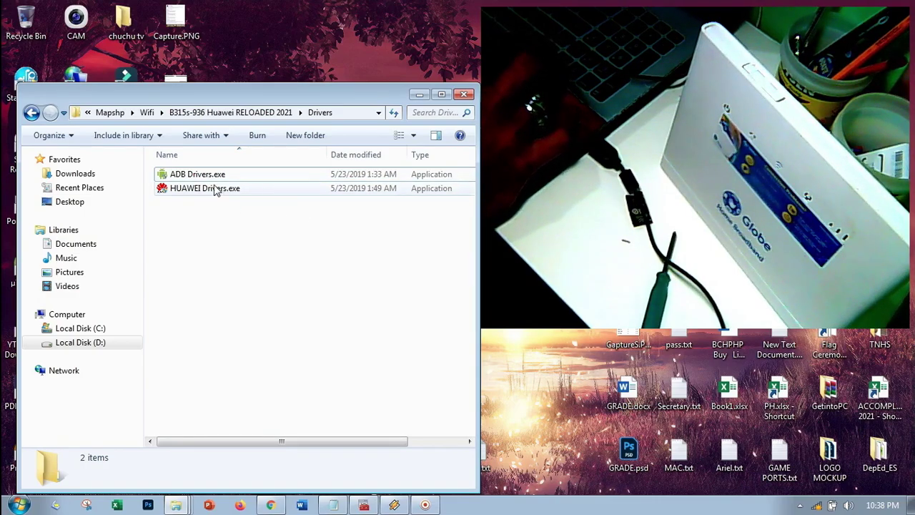
Step: Minimize the Drivers folder window to leave only the desktop
left_click(419, 95)
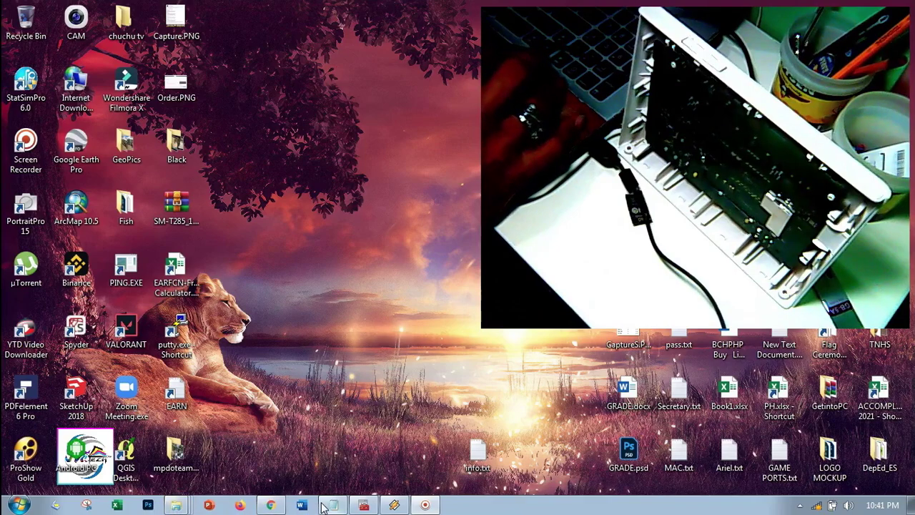
Step: In Device Manager, expand Ports to show HUAWEI Mobile Connect - DownLoad port (COM7)
left_click(363, 504)
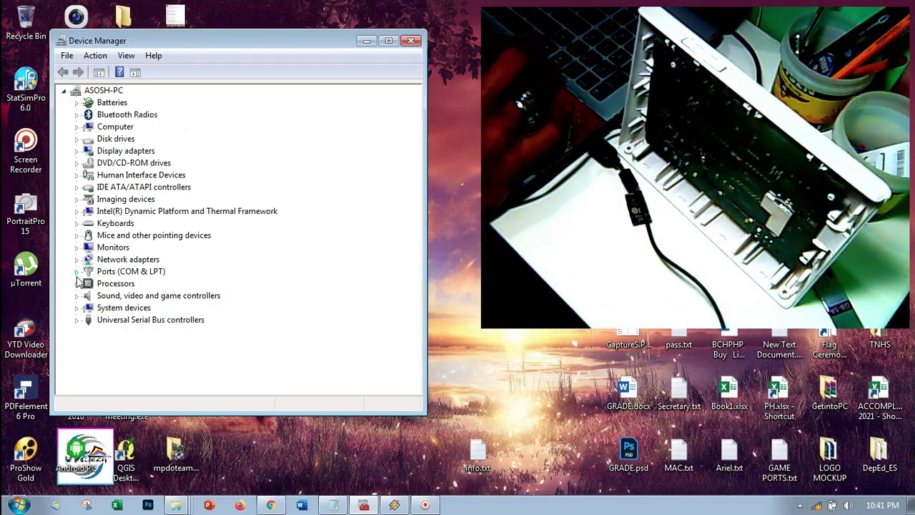
left_click(203, 285)
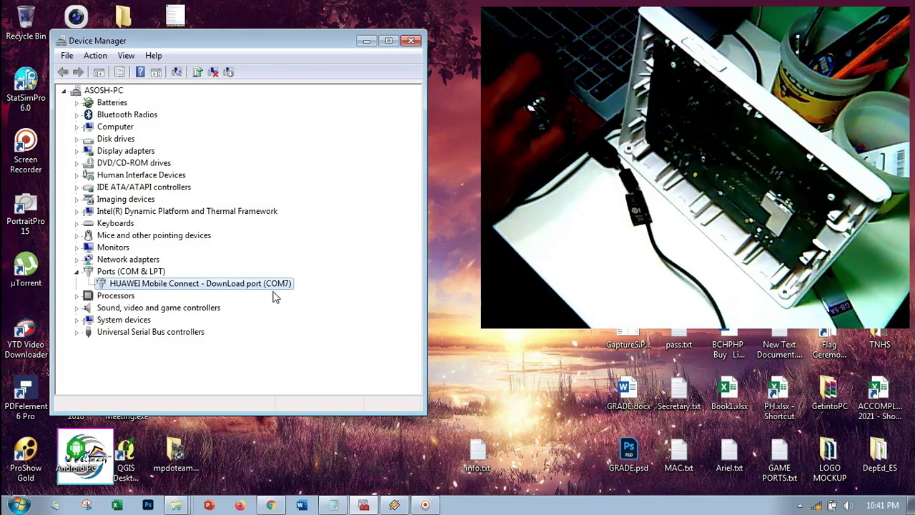
left_click_drag(425, 199, 257, 250)
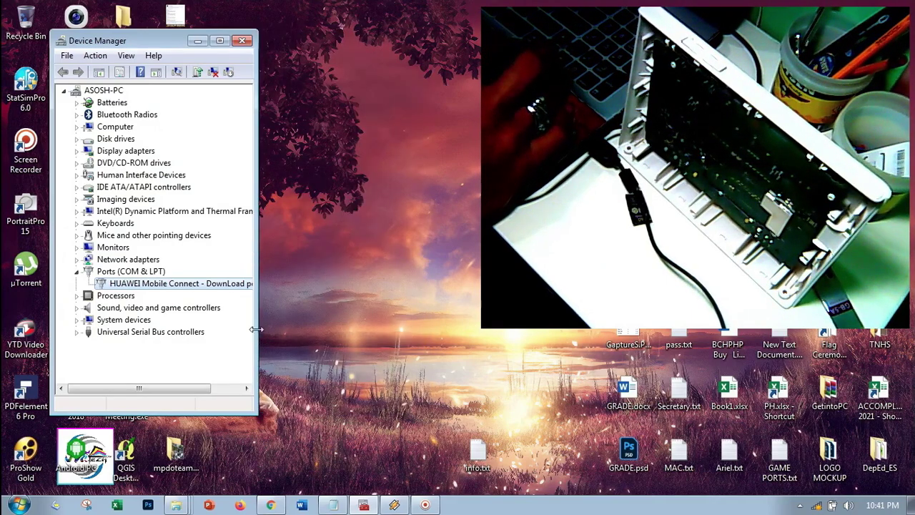
left_click_drag(256, 328, 306, 343)
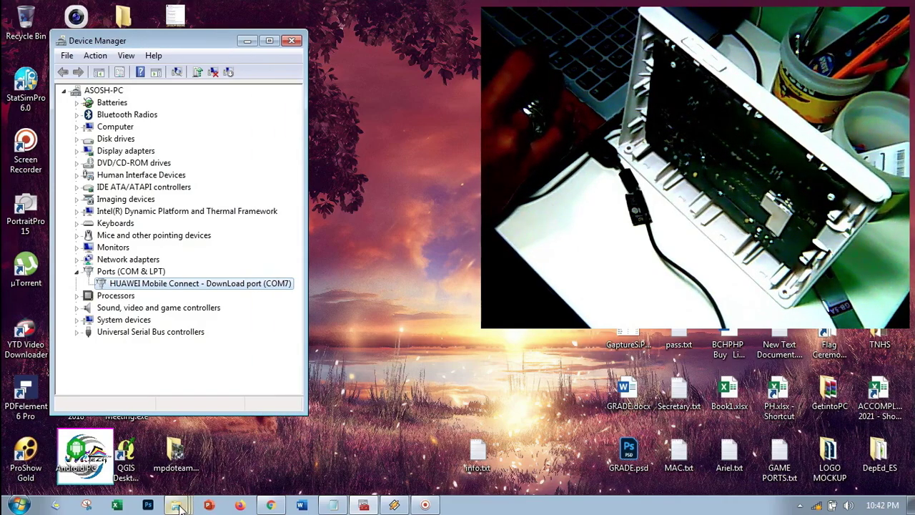
Step: Open the B315s-936 NVRAM FIX 2021 folder, select 2balong_usbdload and widen the Name column
double_click(175, 452)
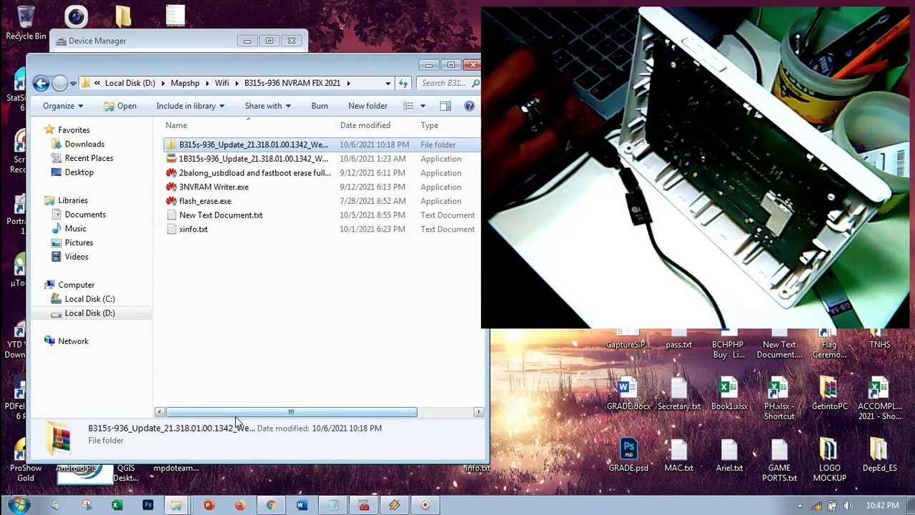
left_click(243, 178)
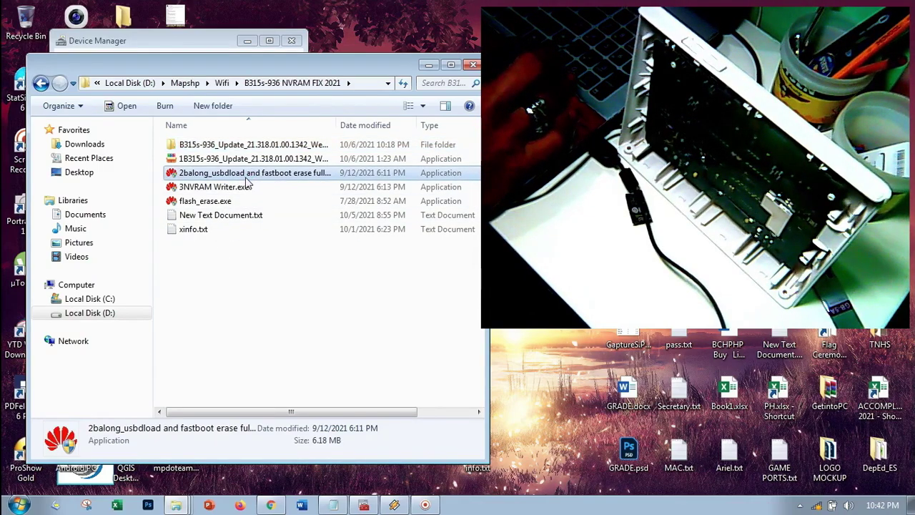
left_click_drag(337, 127, 385, 137)
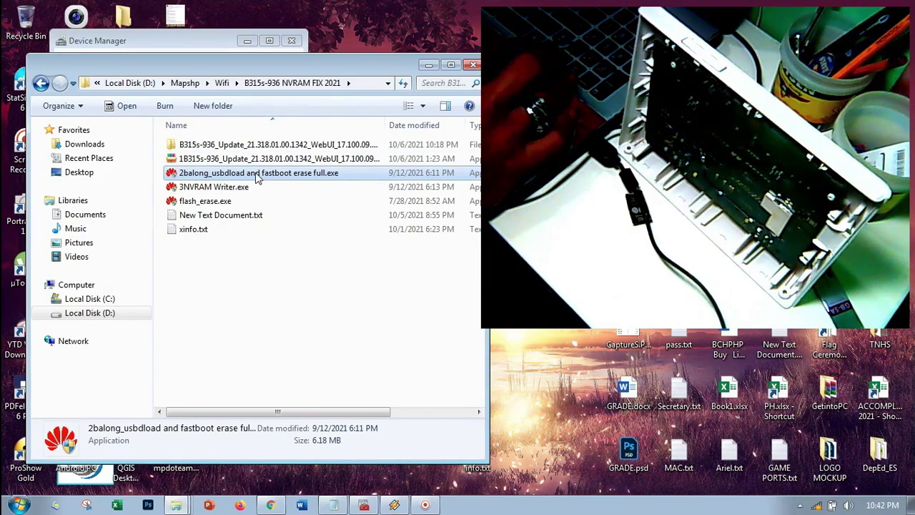
Step: Run the balong_usbdload full erase, then confirm Ports lists HUAWEI 3G interfaces on COM10 and COM9
double_click(258, 174)
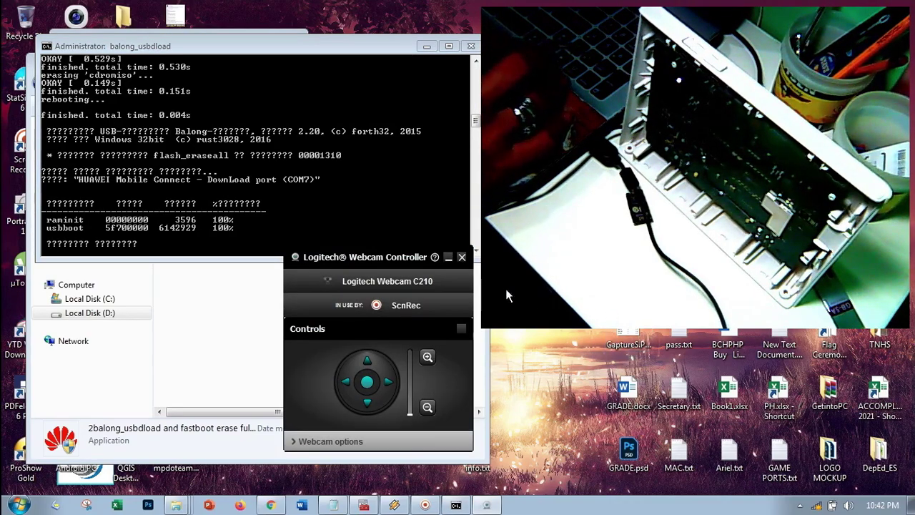
left_click(461, 259)
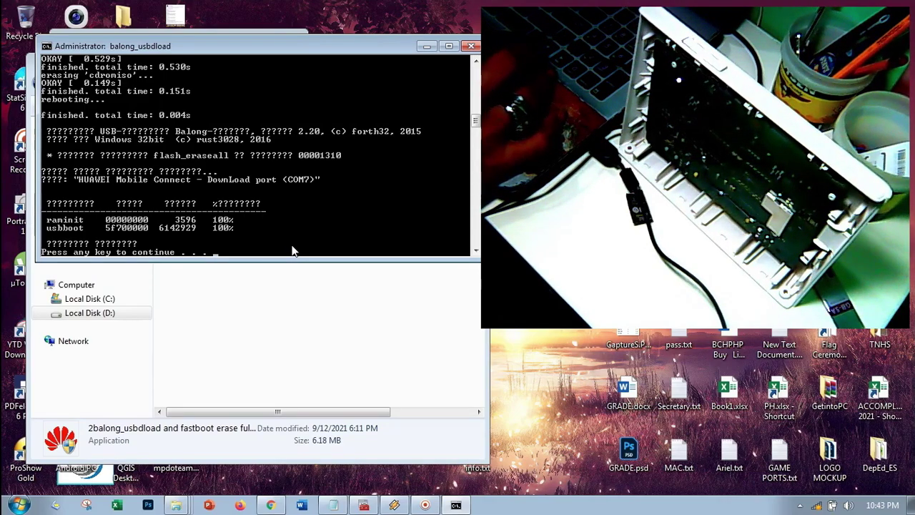
key("Return")
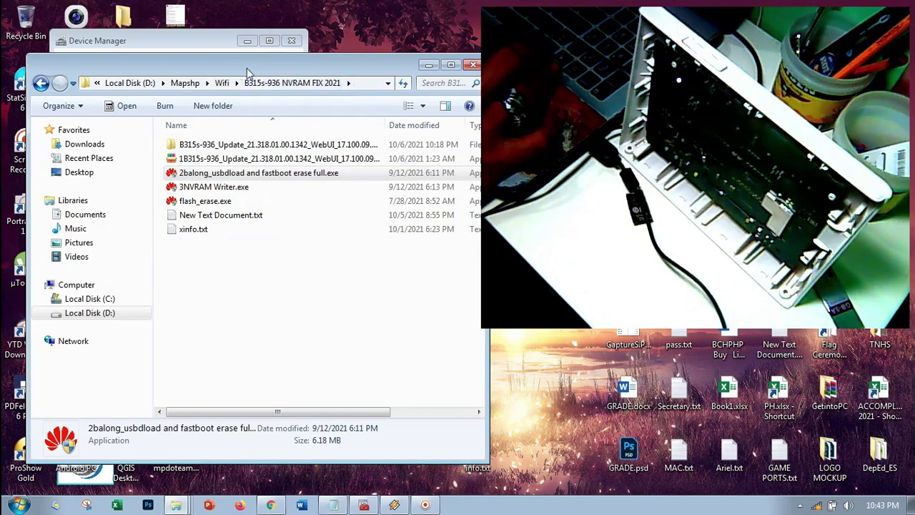
left_click(218, 46)
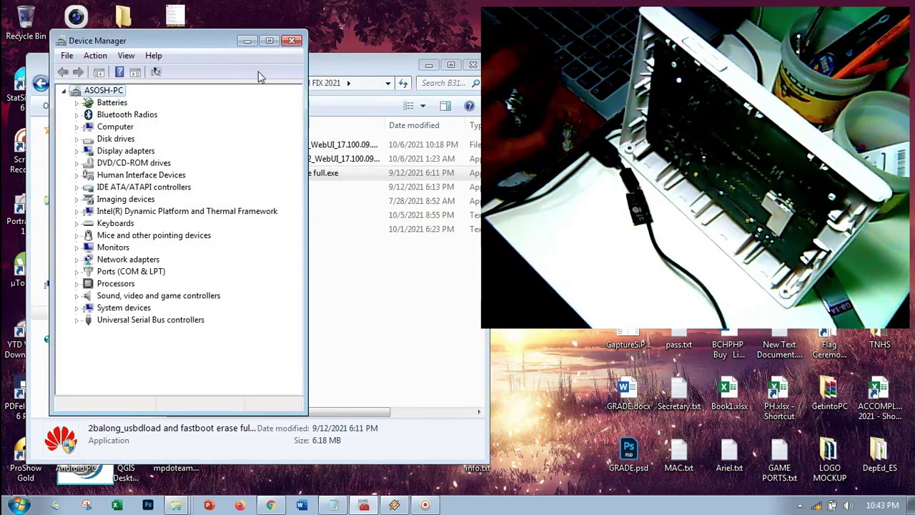
left_click(77, 271)
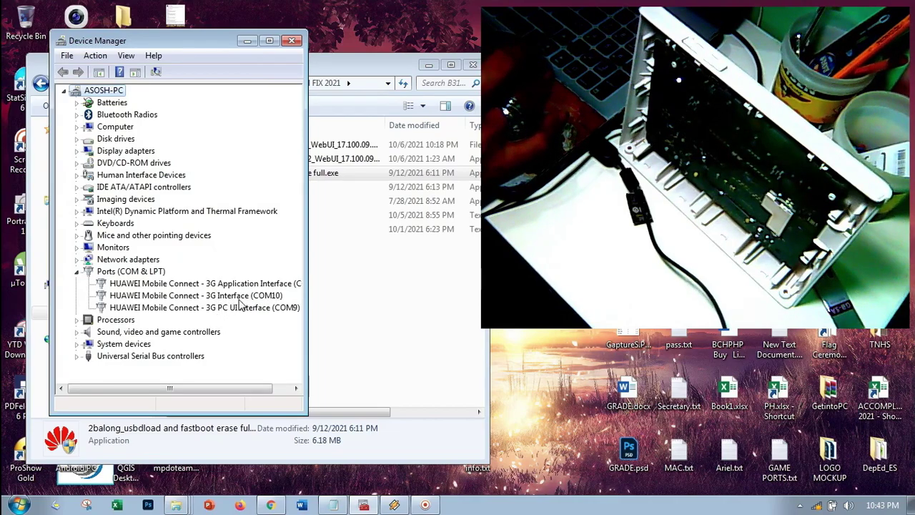
Step: Bring the NVRAM FIX folder to the front and select the 35.0 MB 1B315s-936_Update application
left_click(348, 72)
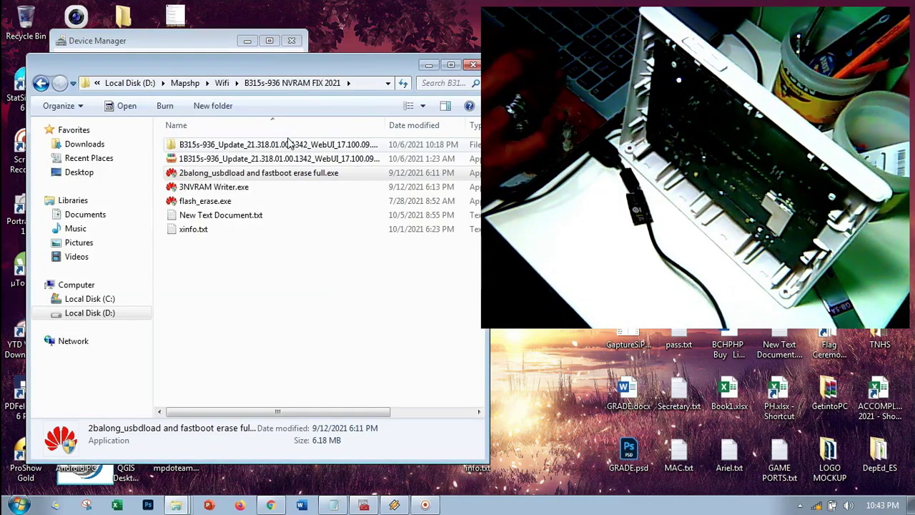
left_click(221, 162)
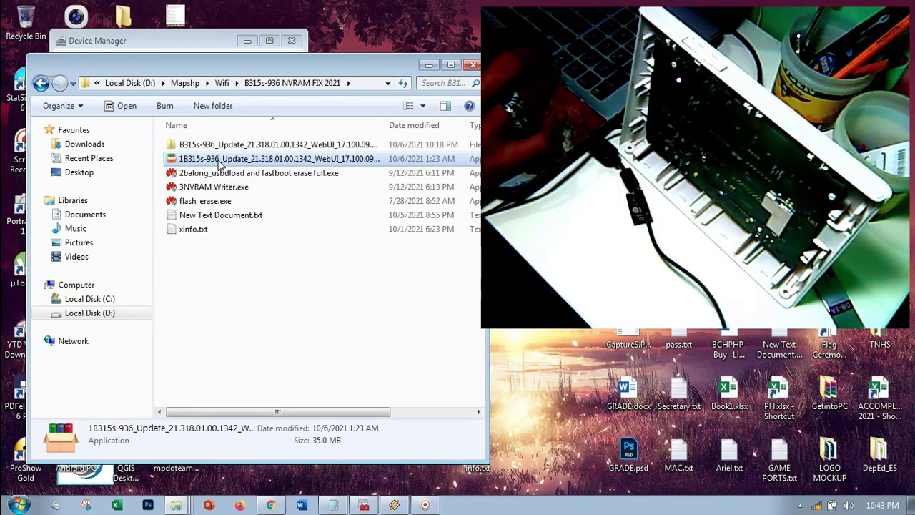
Step: Launch 1B315s-936_Update and enter the password for its encrypted balong_flash.exe
double_click(220, 162)
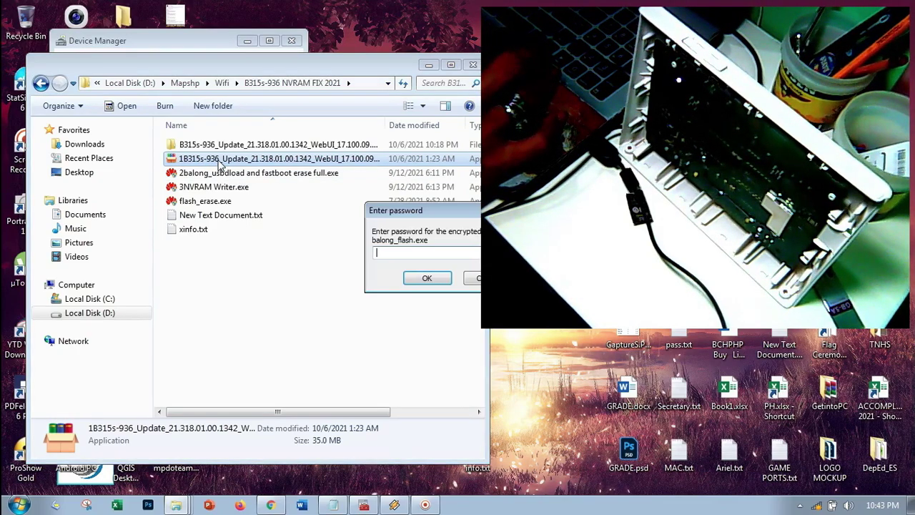
left_click_drag(415, 215, 312, 231)
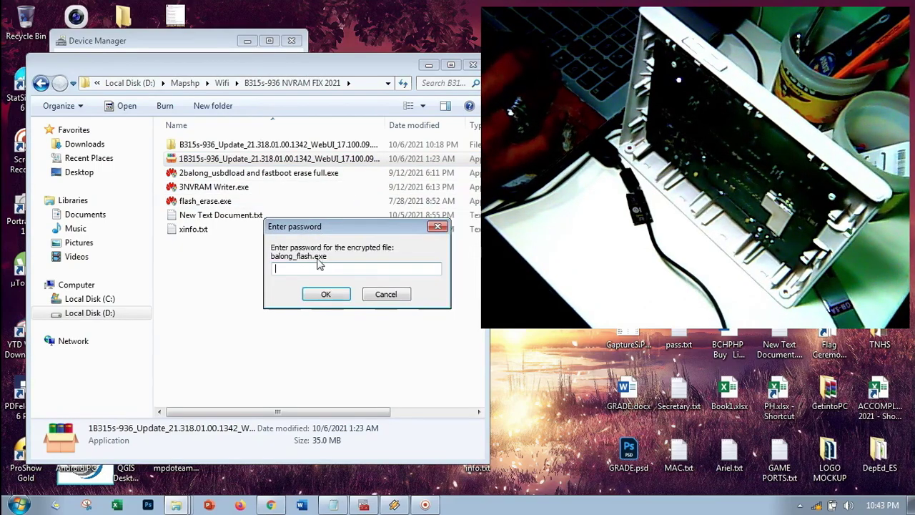
right_click(315, 268)
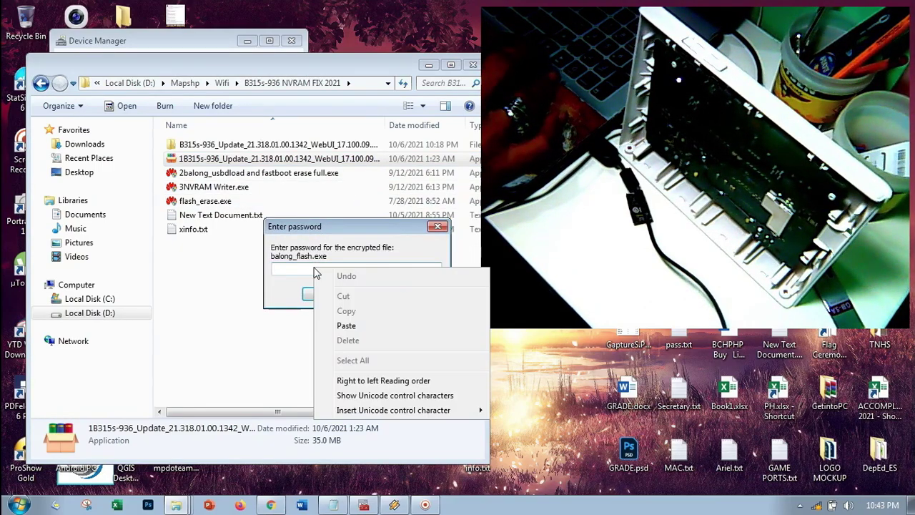
left_click(352, 323)
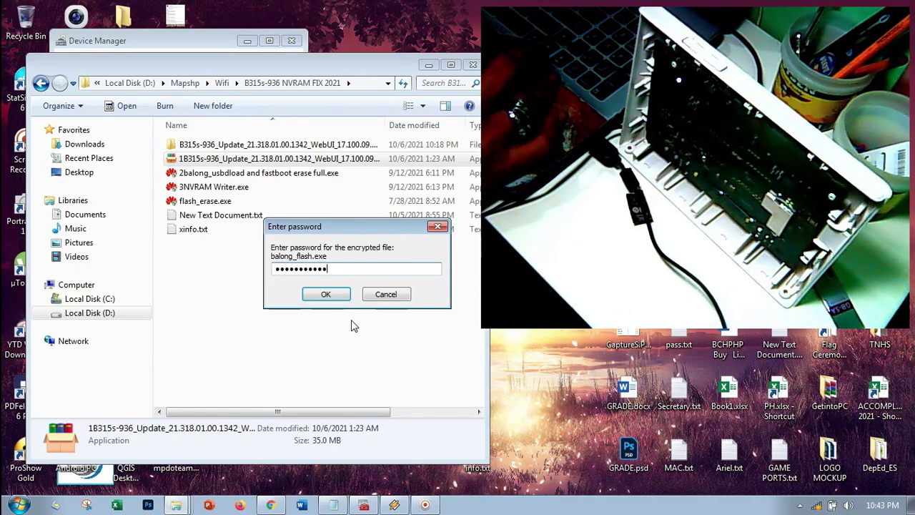
left_click_drag(329, 269, 269, 272)
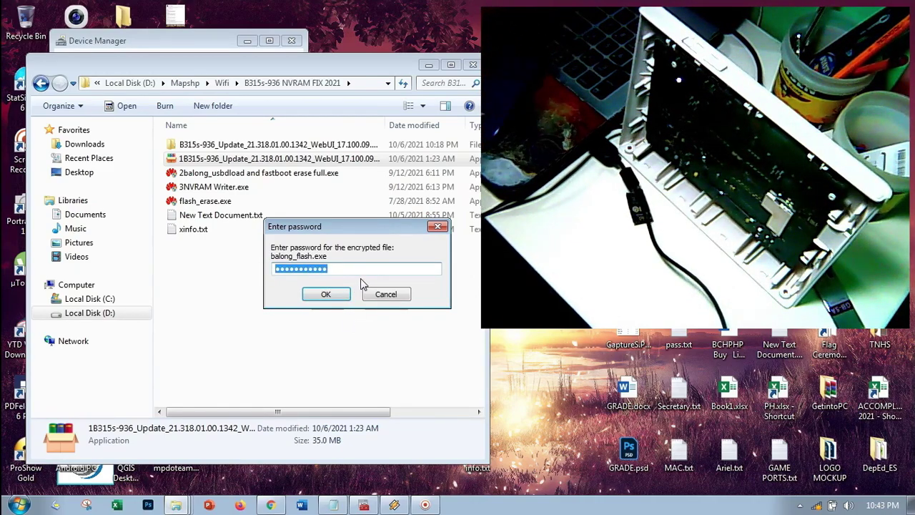
type("12345")
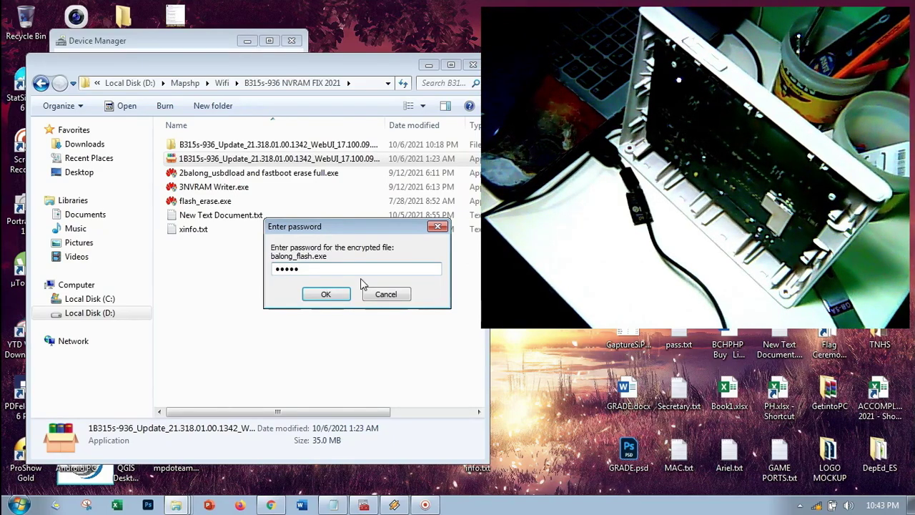
type("6789")
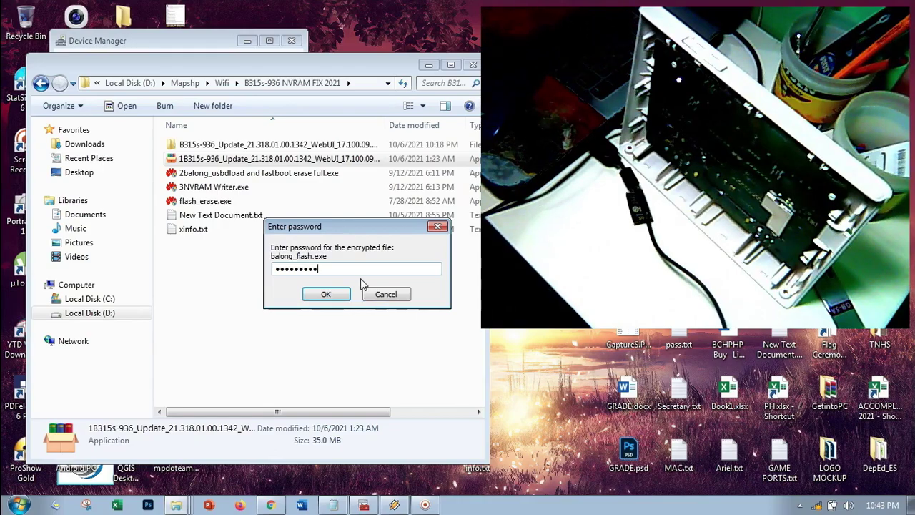
type("10")
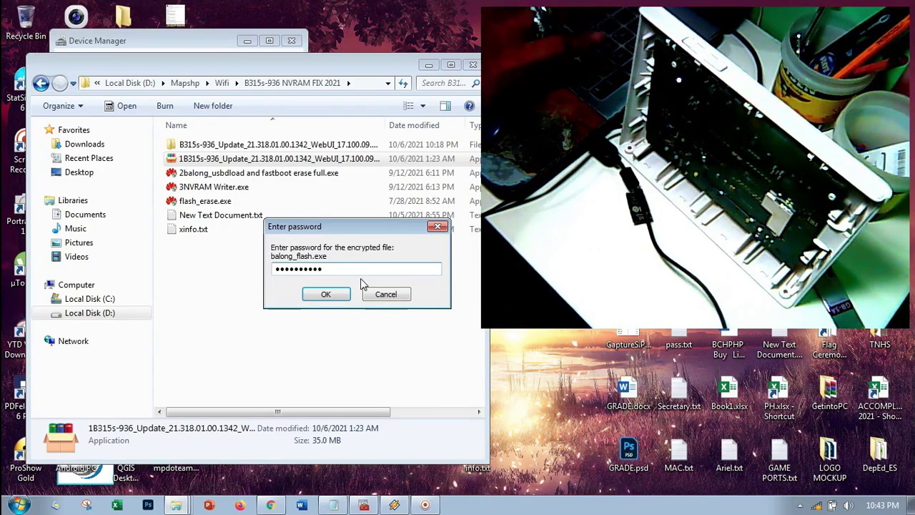
left_click(327, 296)
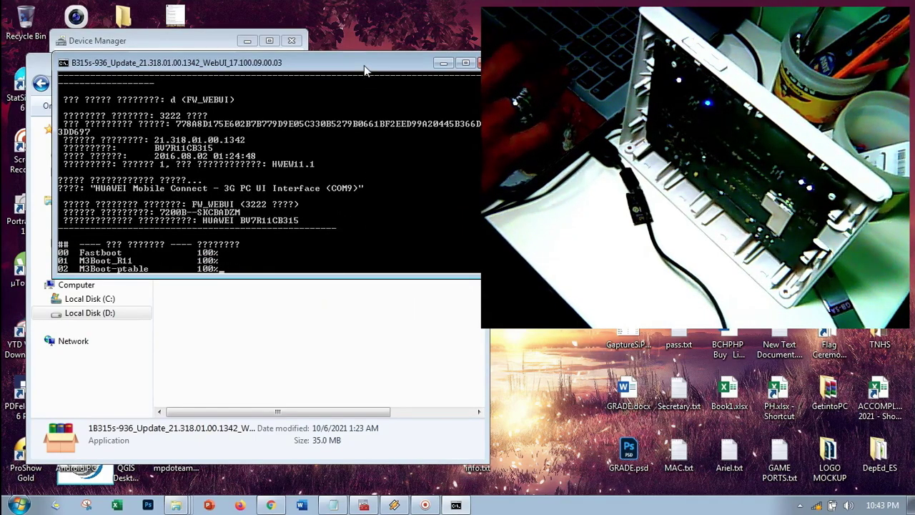
Step: Enlarge the console and watch firmware 21.318.01.00.1342 flash until WEBUI reaches 100%
left_click_drag(340, 65, 315, 65)
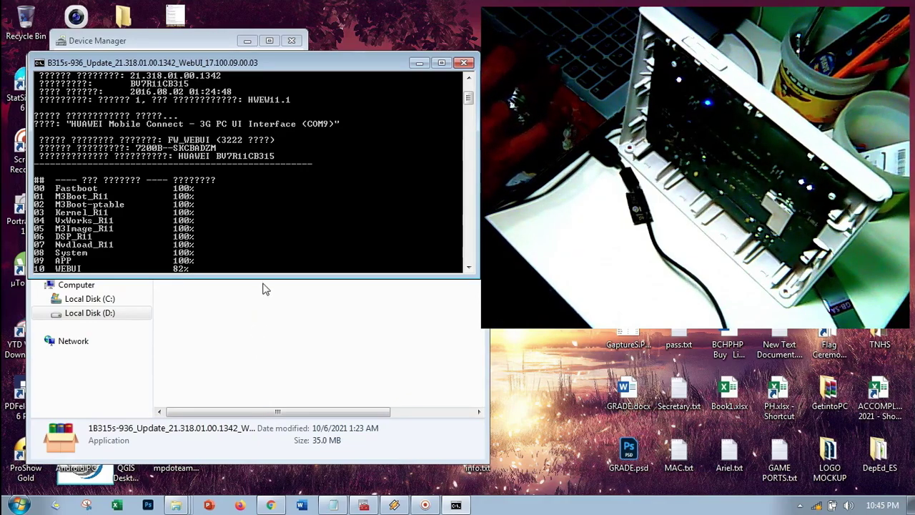
left_click_drag(263, 278, 256, 375)
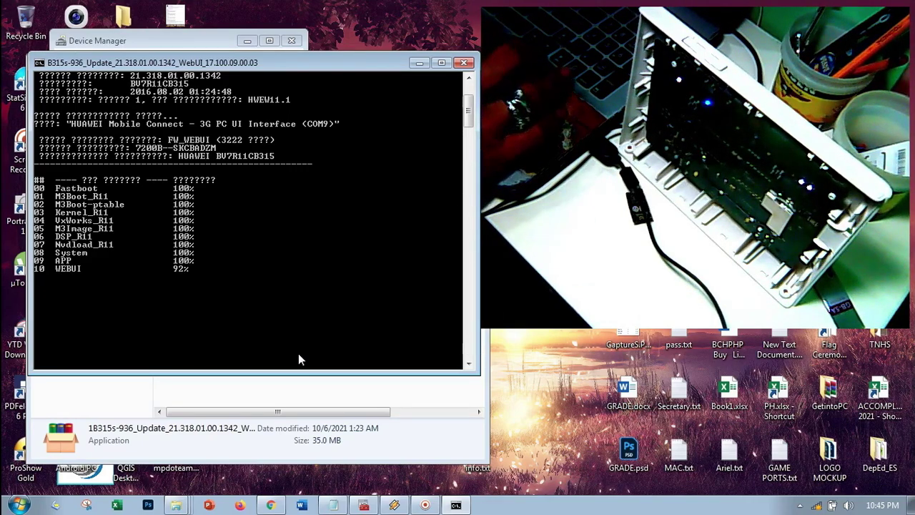
left_click(801, 505)
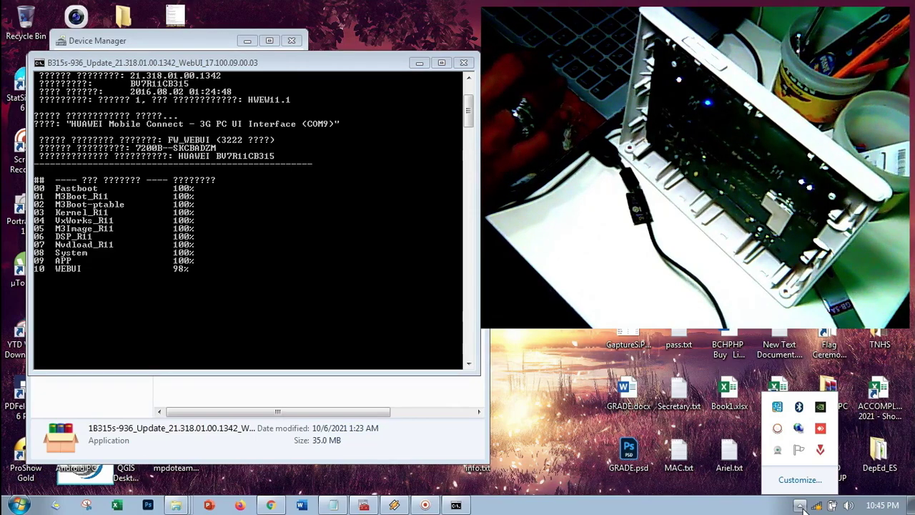
left_click(801, 505)
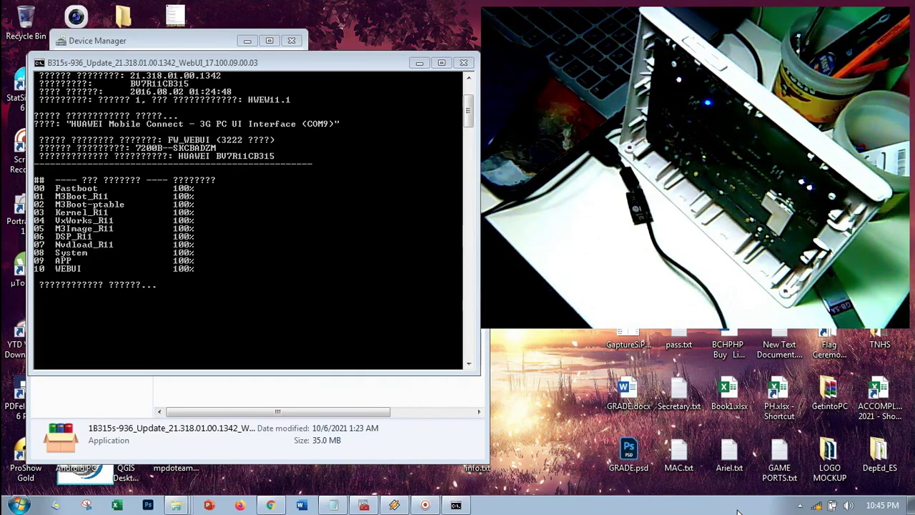